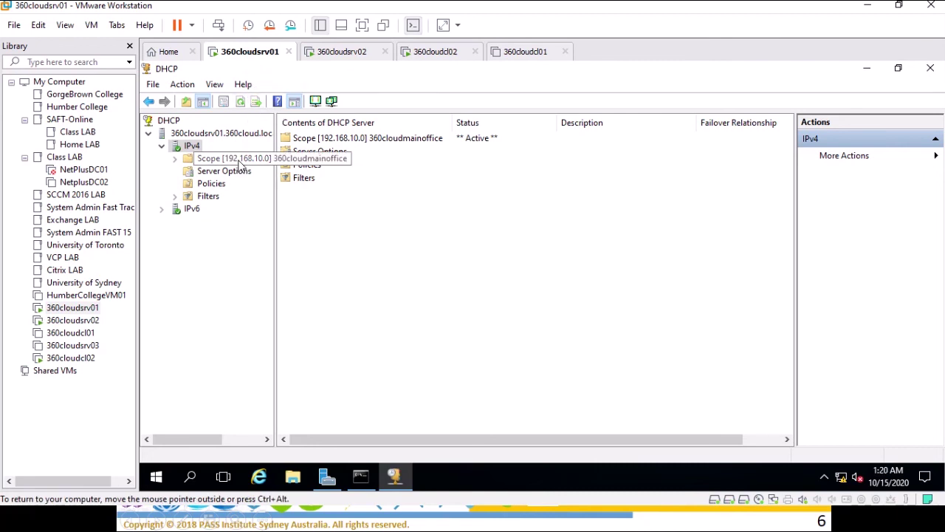
Step: Create superscope 'mainofficesuperscope' with the 192.168.10.0 scope as its member, then expand it
right_click(192, 150)
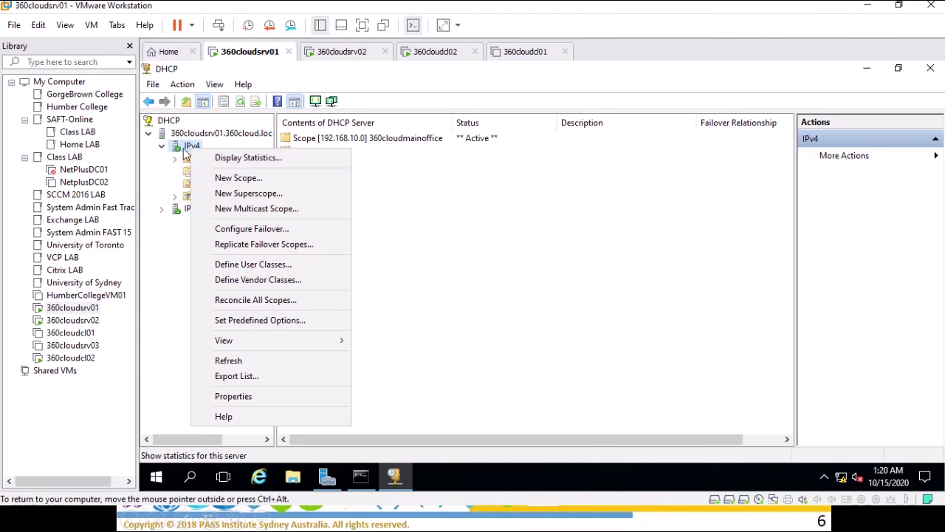
click(238, 196)
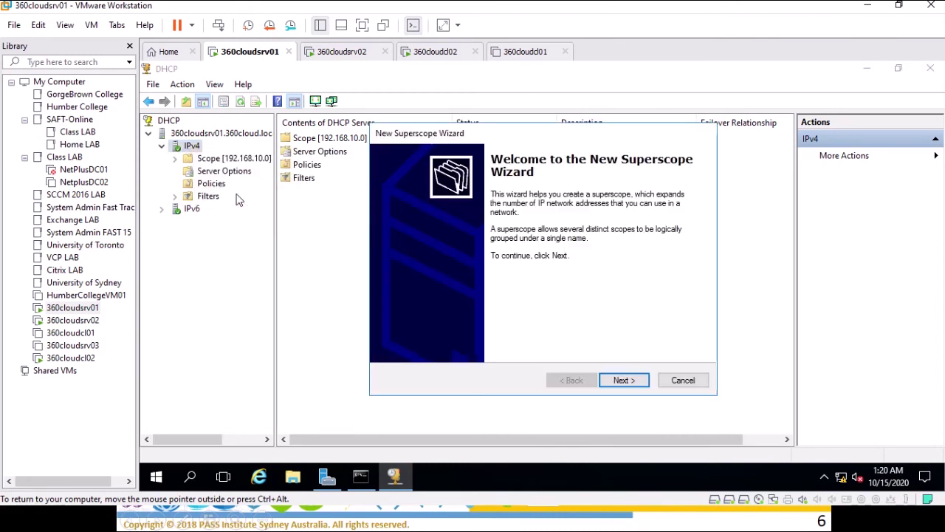
click(622, 380)
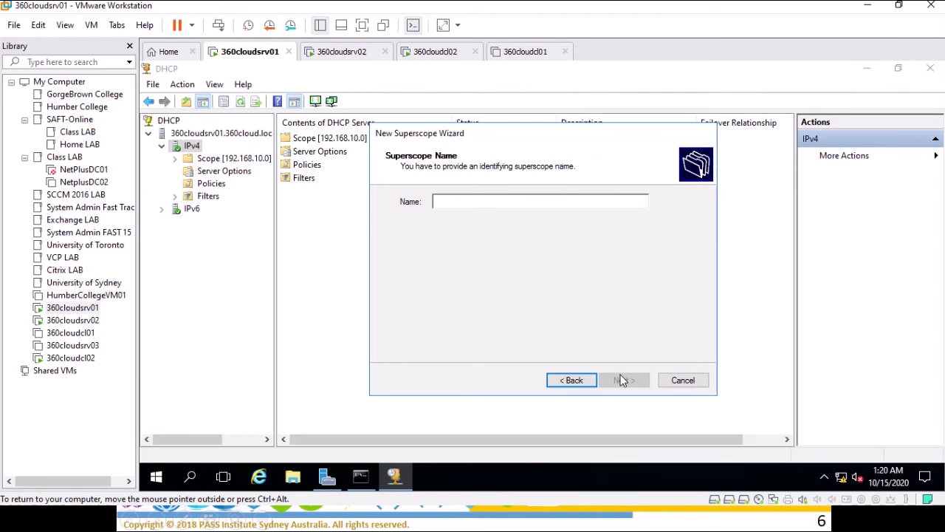
text(m)
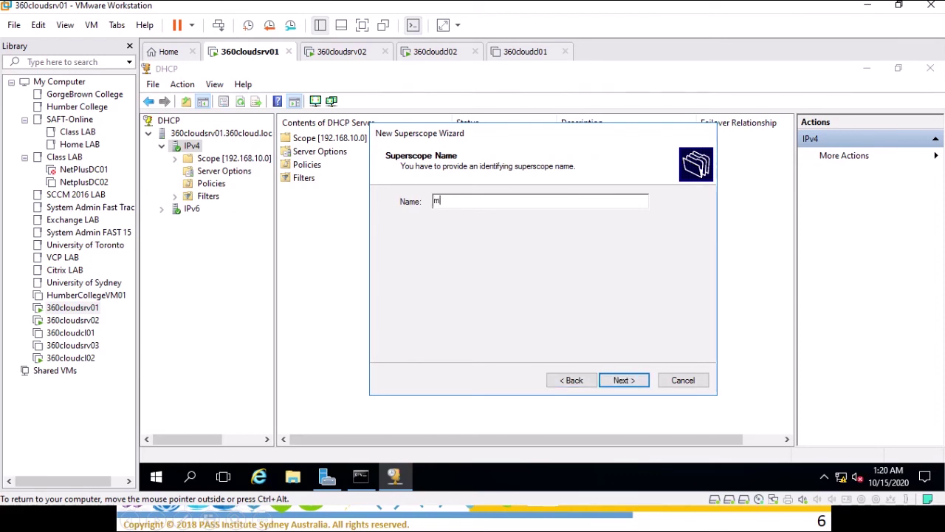
text(ainofficesuperscope)
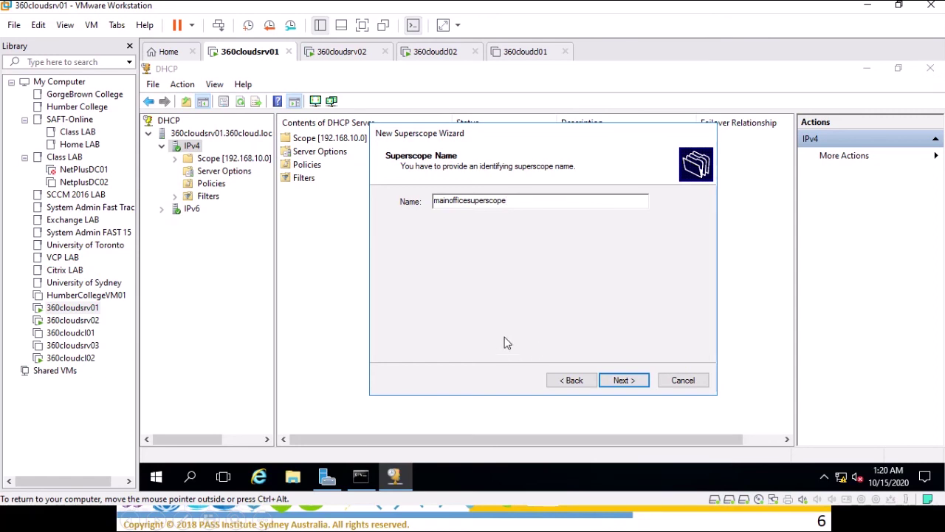
click(627, 383)
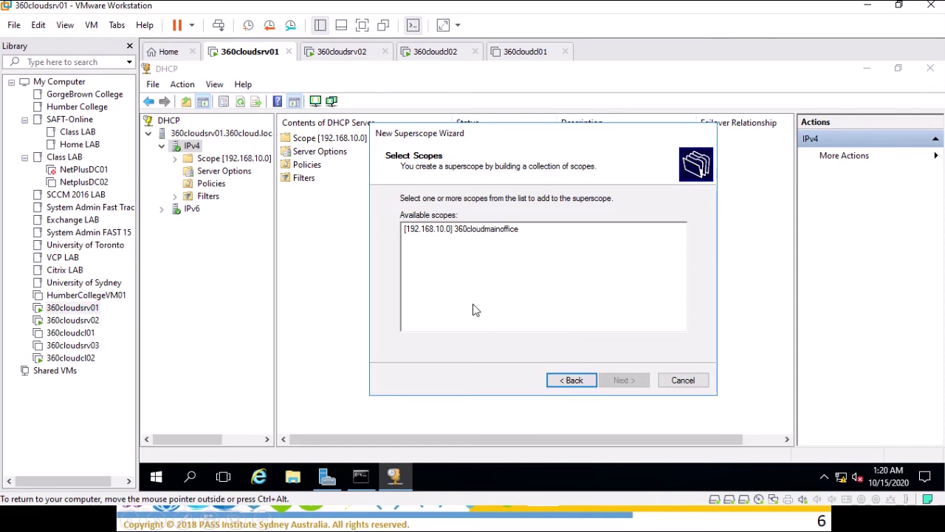
click(456, 235)
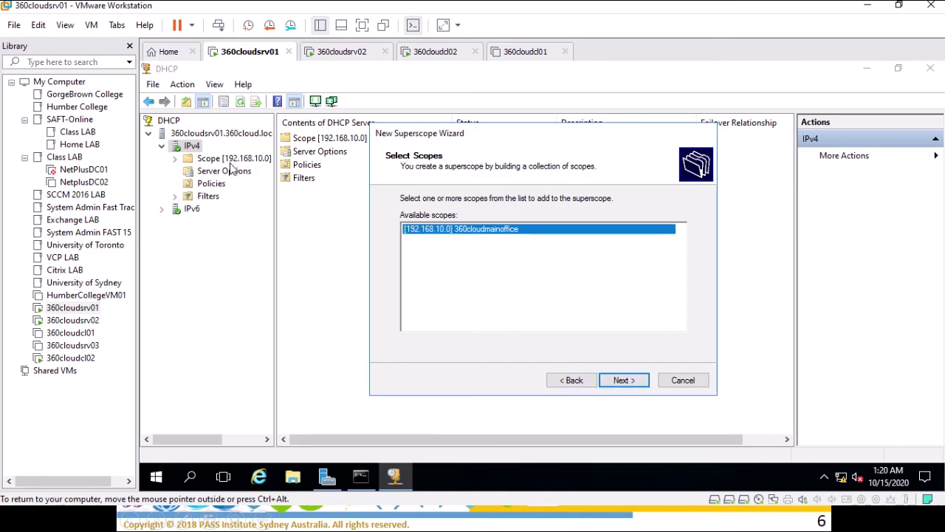
click(624, 382)
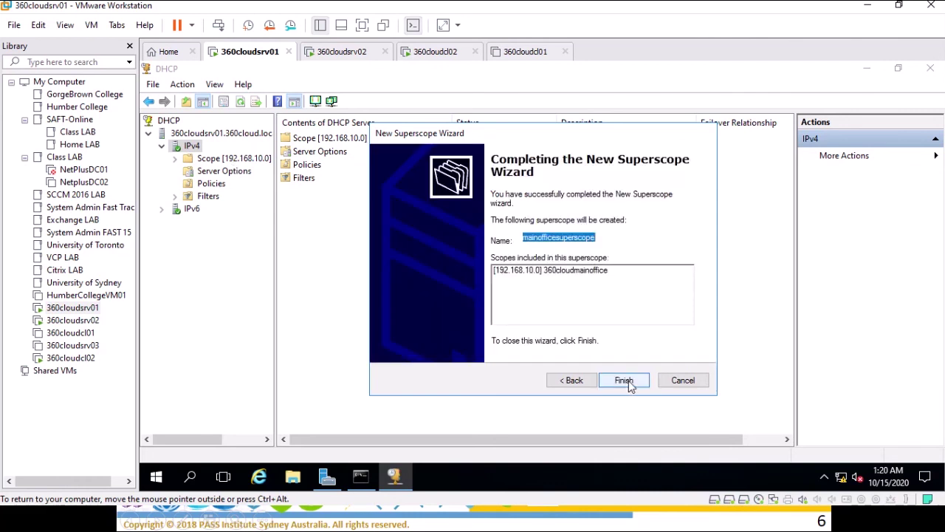
click(625, 380)
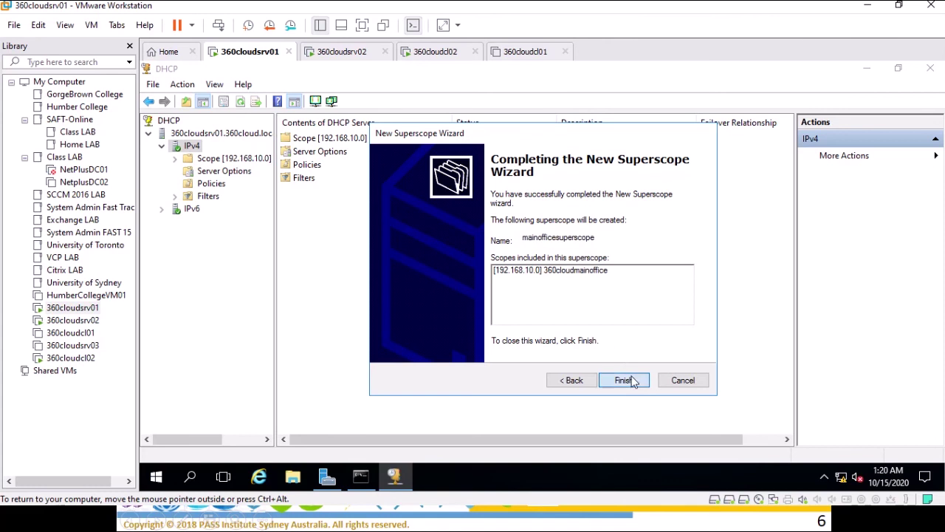
click(175, 158)
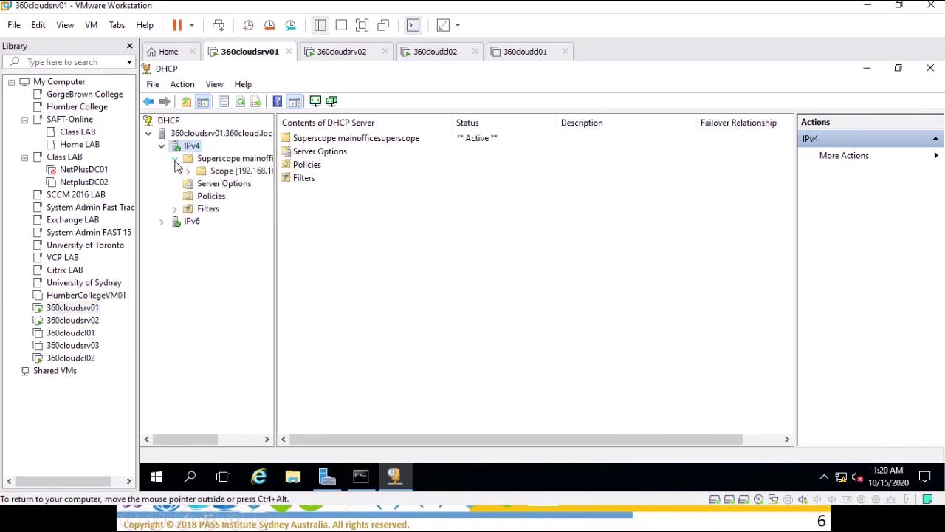
right_click(252, 164)
Step: Start a new scope named 'mainofficesscope' with address range 192.168.1.1–192.168.1.254
click(296, 191)
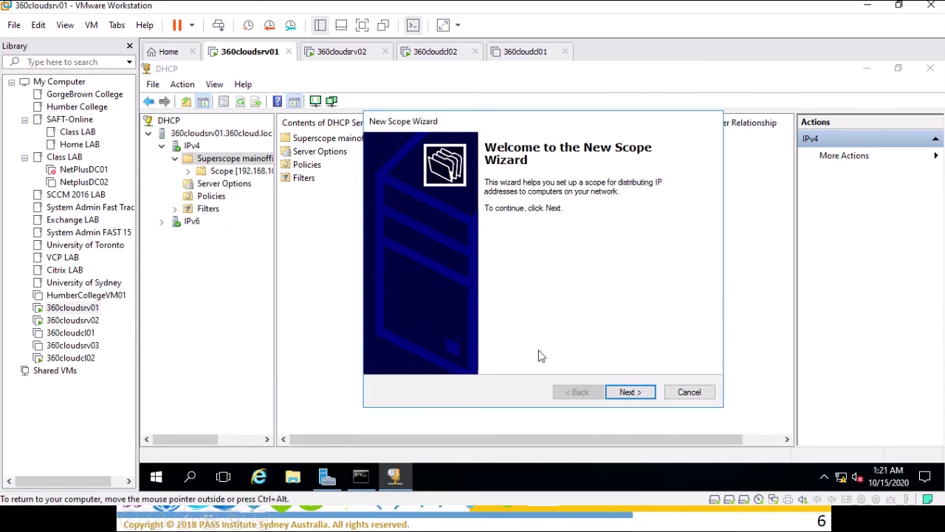
click(630, 394)
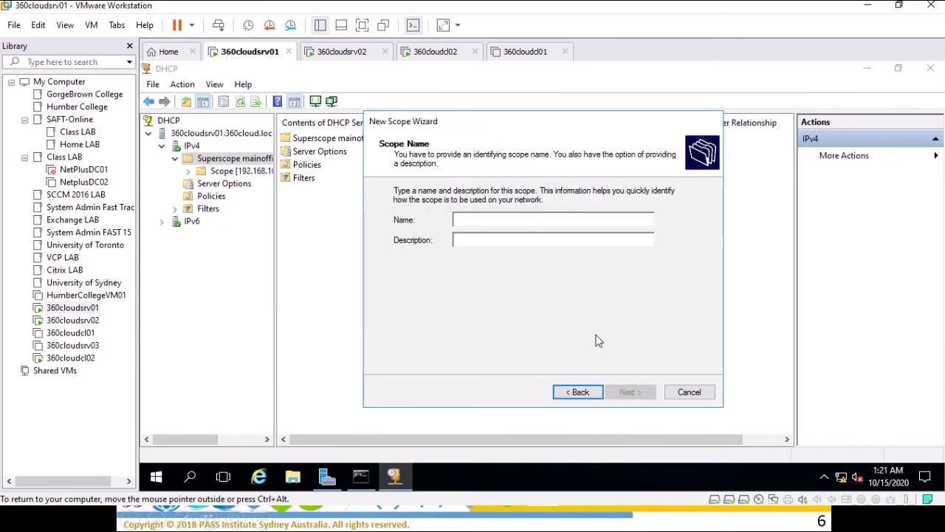
text(mainoffice)
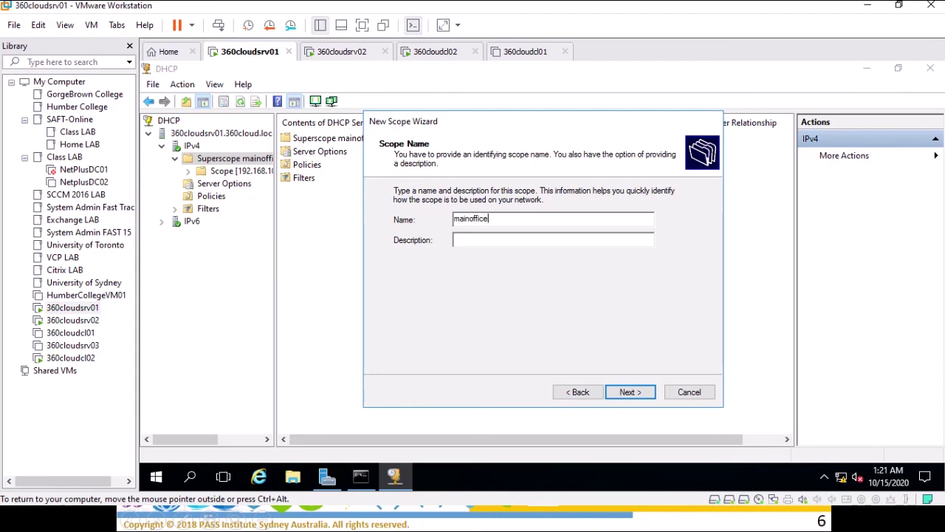
text(sscope2)
click(629, 393)
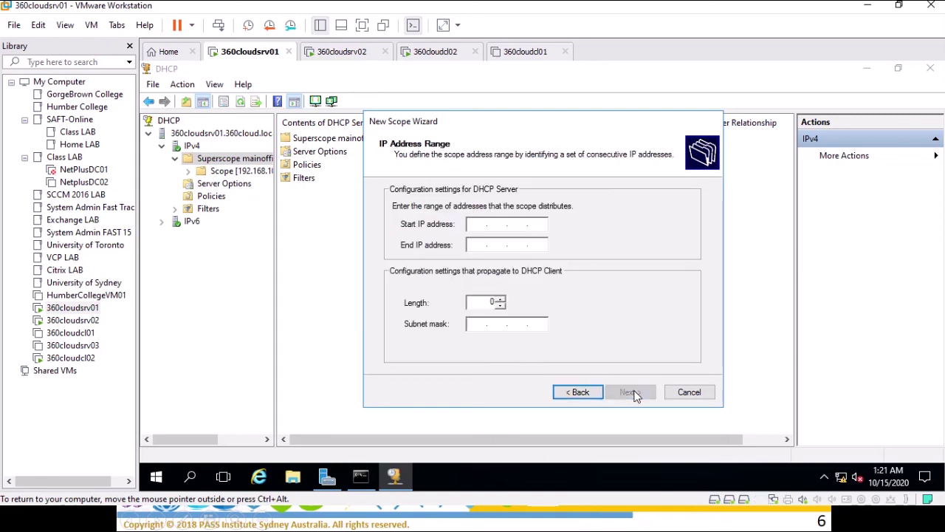
text(192.168.1.1)
click(478, 245)
text(192.168.1.)
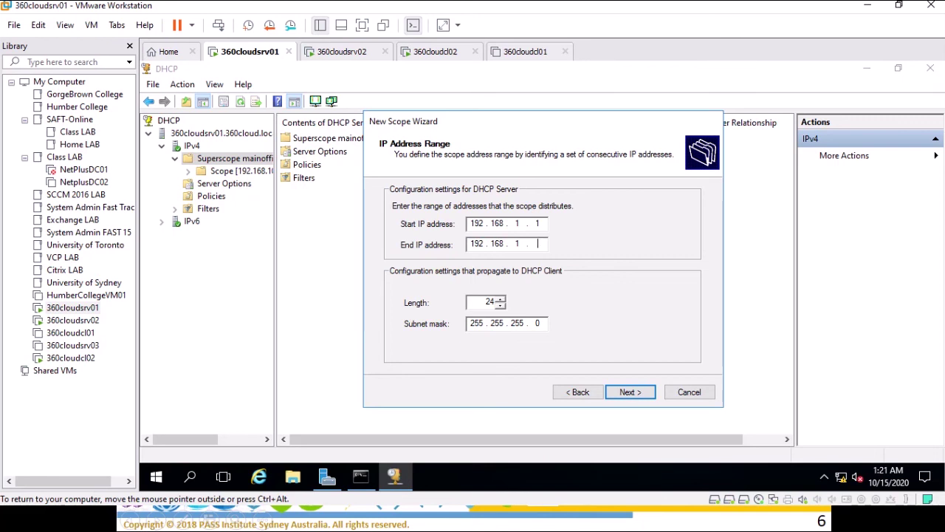
text(254)
click(628, 396)
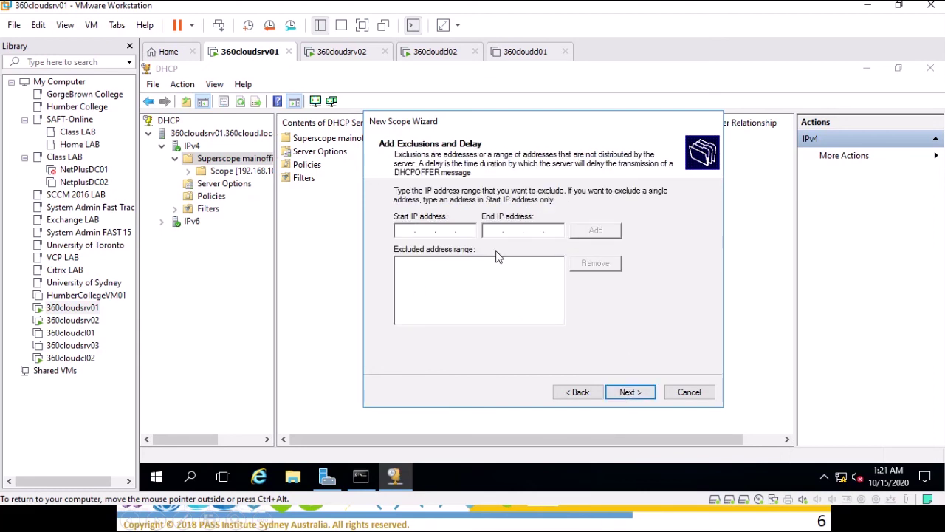
Step: Keep default exclusions, lease, gateway, DNS and WINS settings, and activate the scope
click(641, 395)
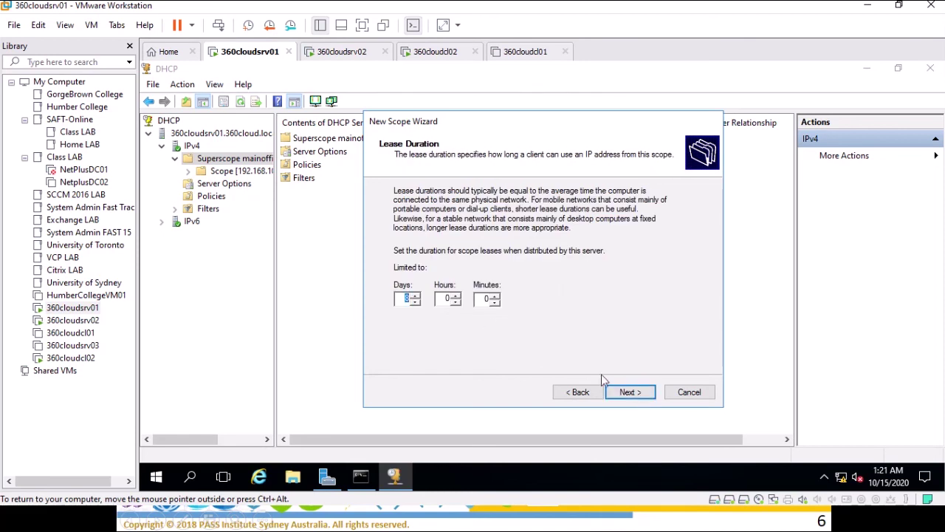
click(643, 395)
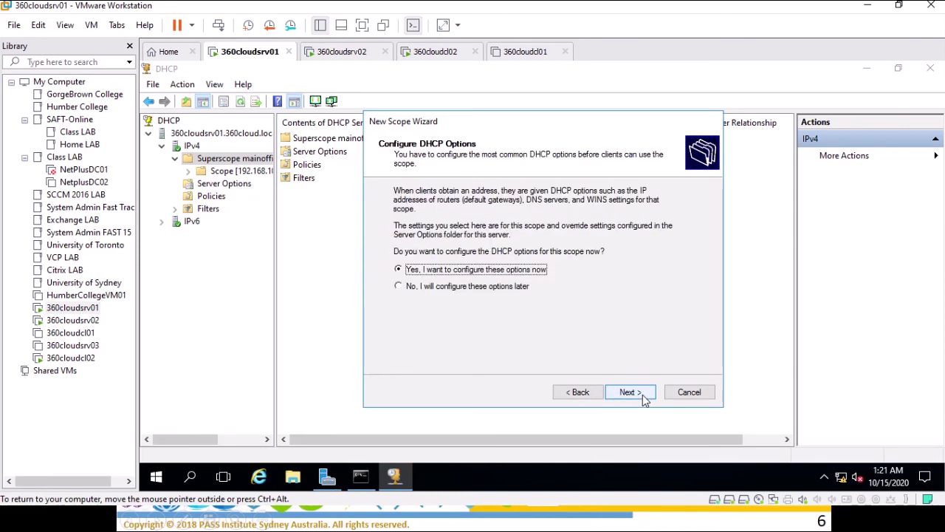
click(642, 396)
click(642, 396)
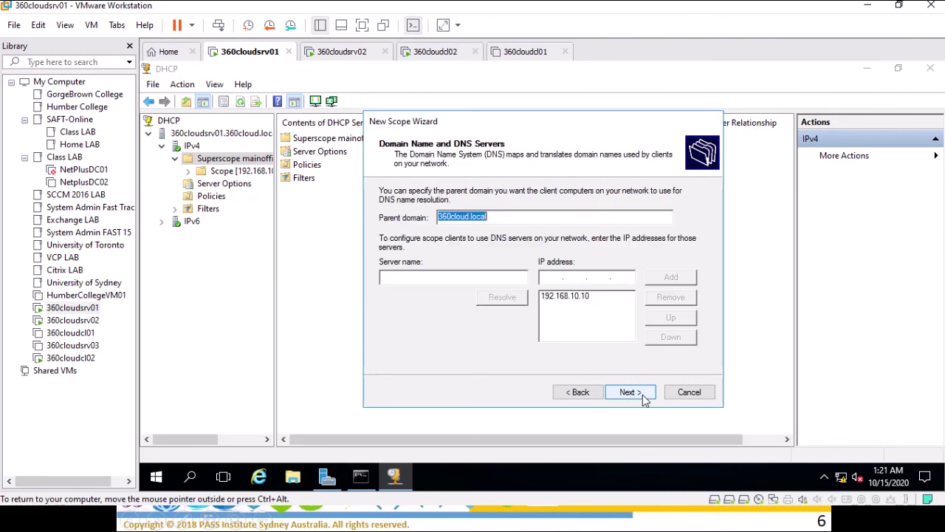
click(643, 396)
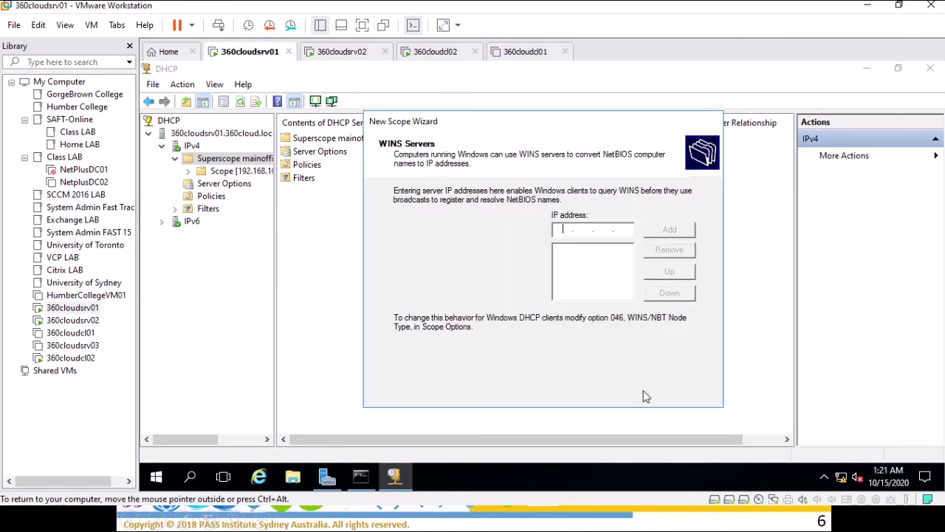
click(645, 396)
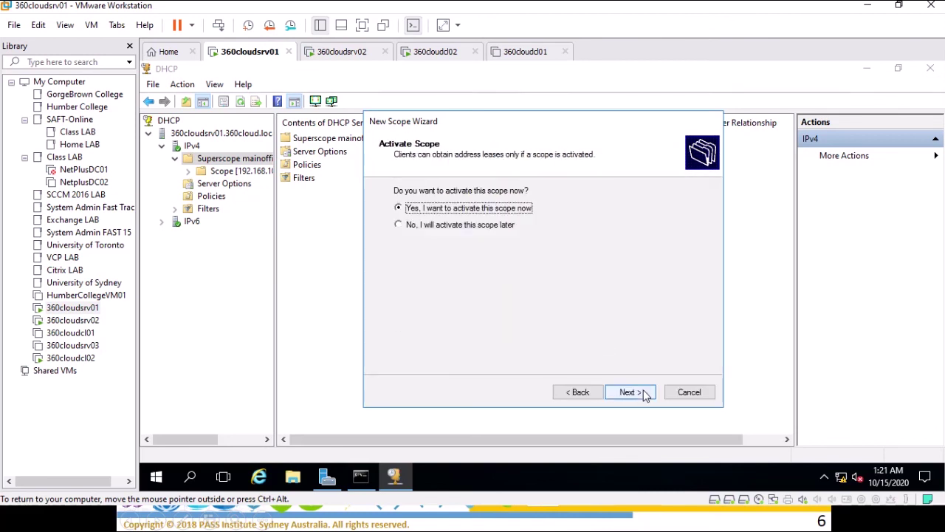
click(636, 395)
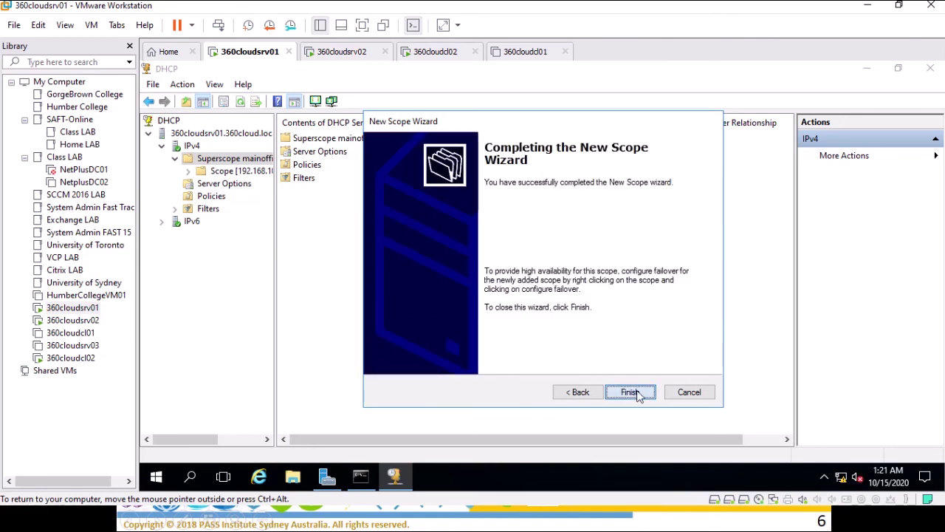
click(637, 395)
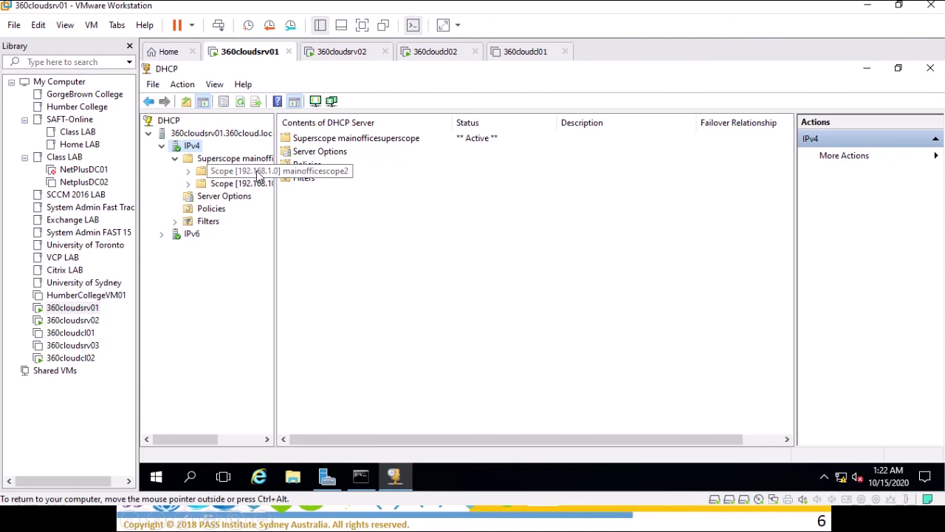
Step: Switch to the 360cloudcl02 client virtual machine's tab
click(452, 53)
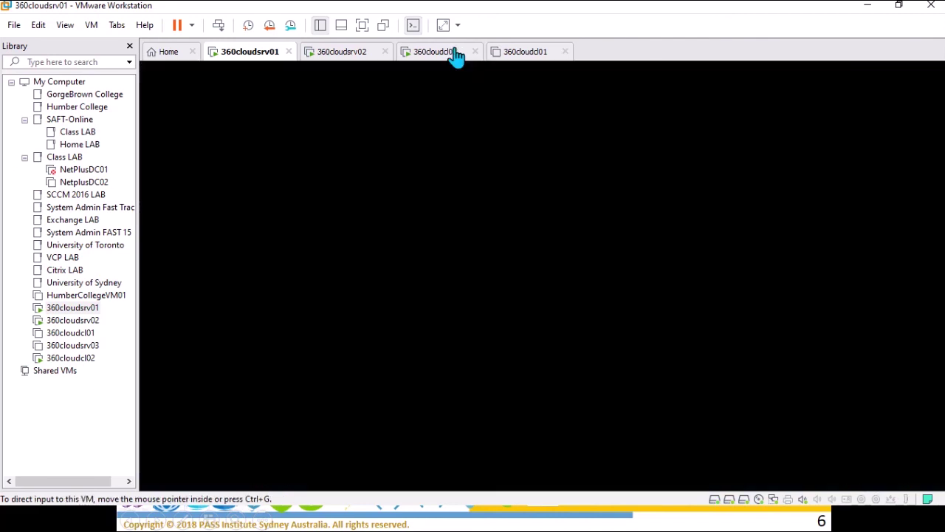